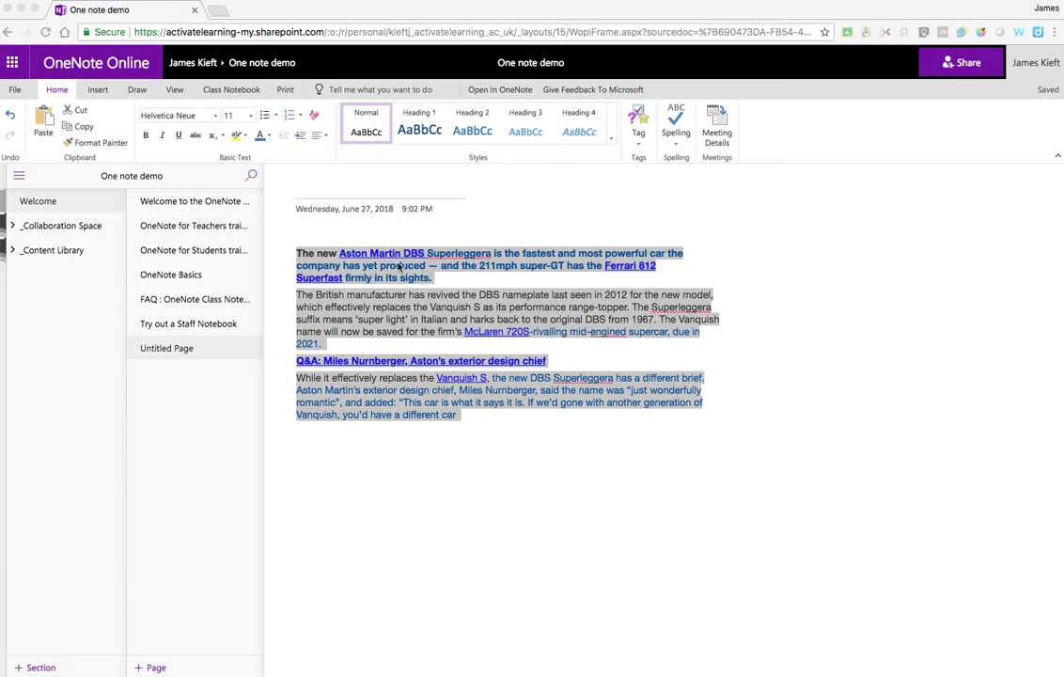
# Step: Open the Untitled Page's Aston Martin article in Immersive Reader from the View tab
pyautogui.click(175, 91)
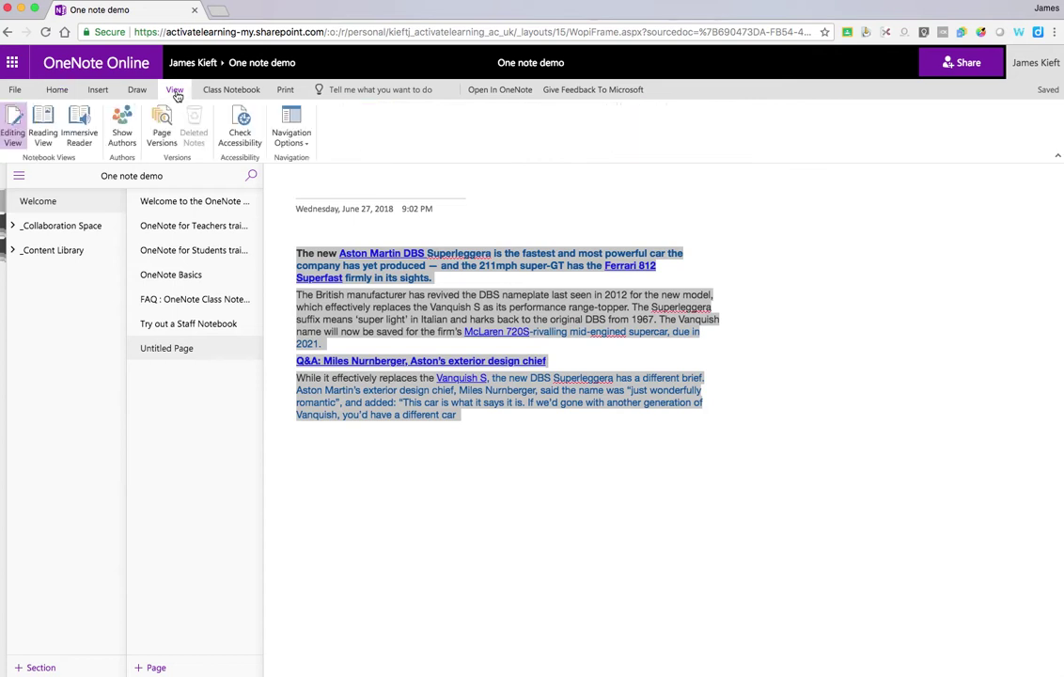
pyautogui.click(86, 129)
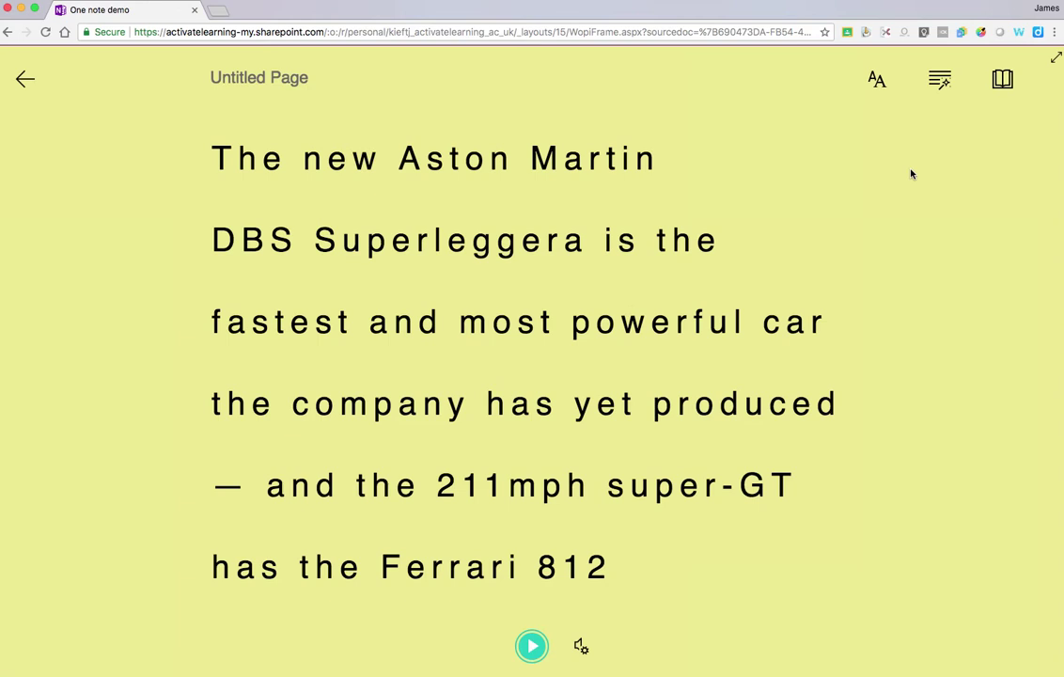
# Step: Keep reader text size at 48 and try the Sitka font before returning to Calibri
pyautogui.click(879, 84)
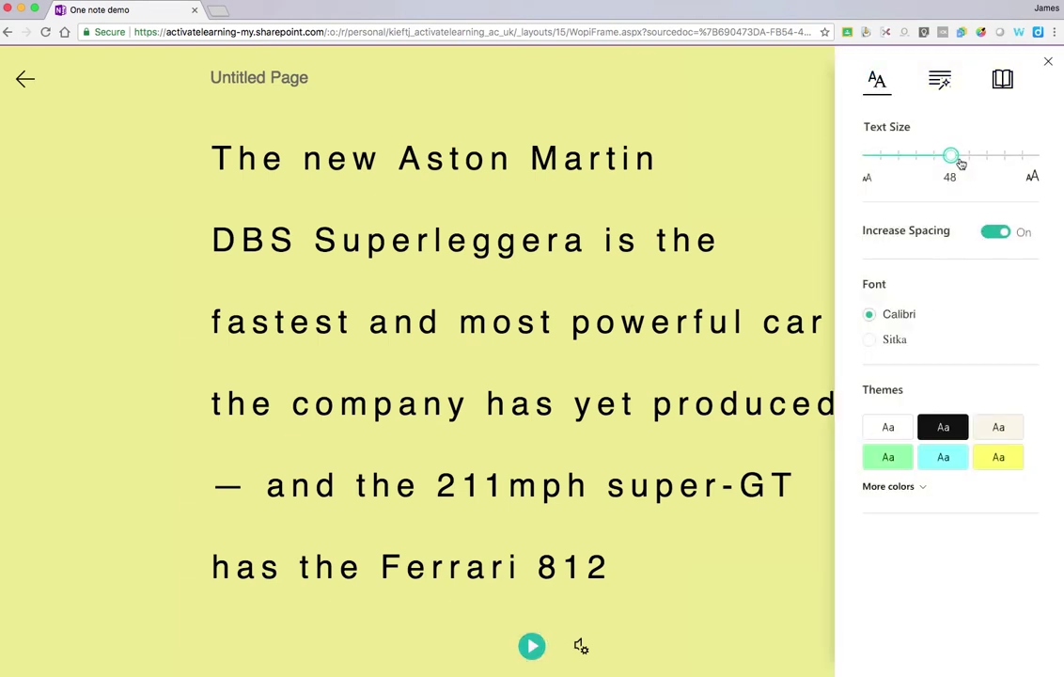
pyautogui.moveTo(951, 157)
pyautogui.mouseDown()
pyautogui.moveTo(888, 160)
pyautogui.moveTo(951, 160)
pyautogui.mouseUp()
pyautogui.click(870, 342)
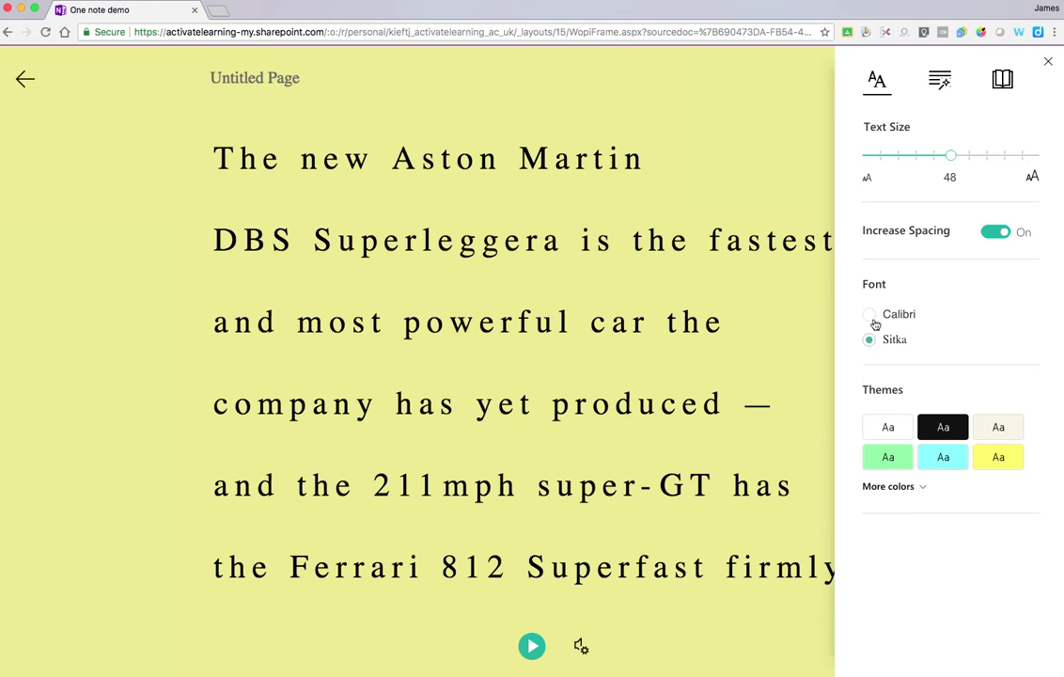
pyautogui.click(871, 316)
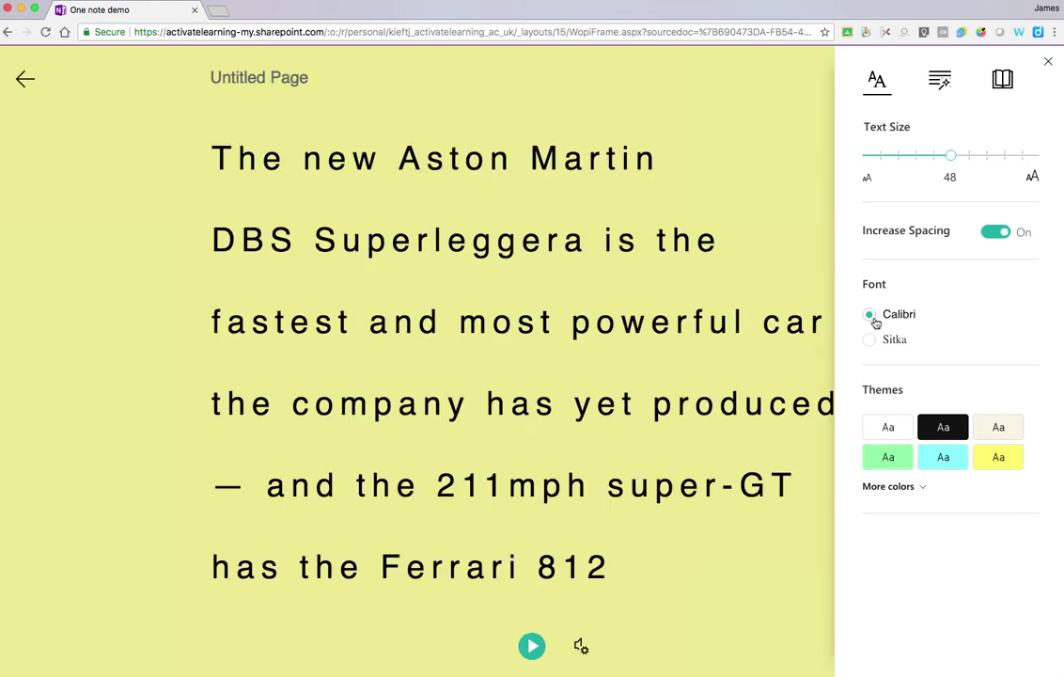
# Step: Change the reader background from white to the yellow-green swatch under More colors
pyautogui.click(885, 433)
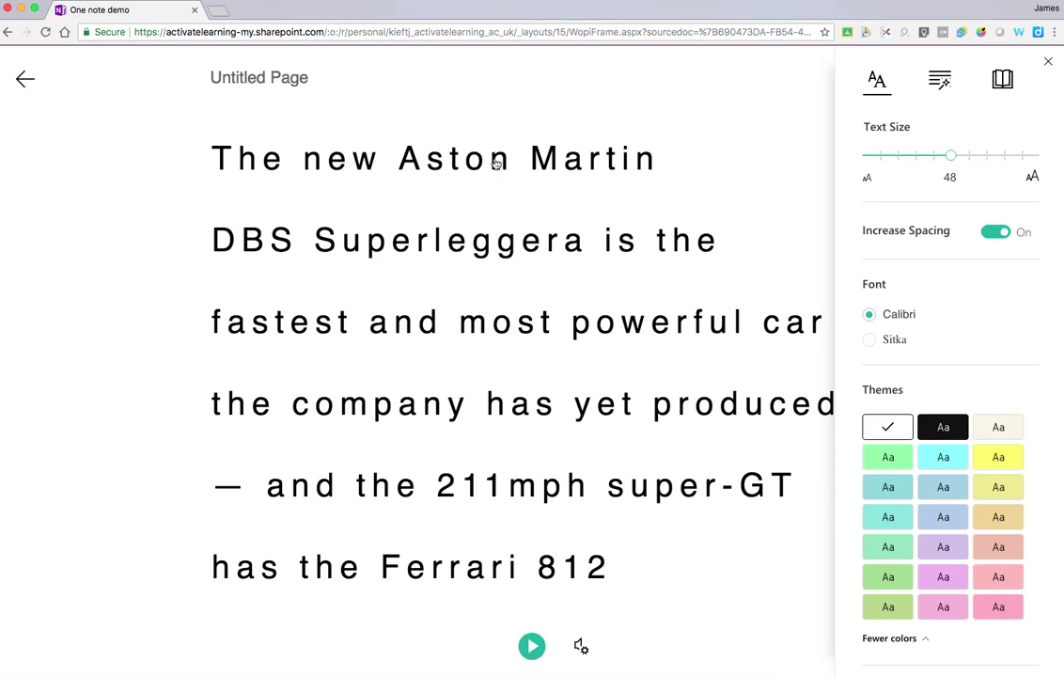
pyautogui.click(998, 486)
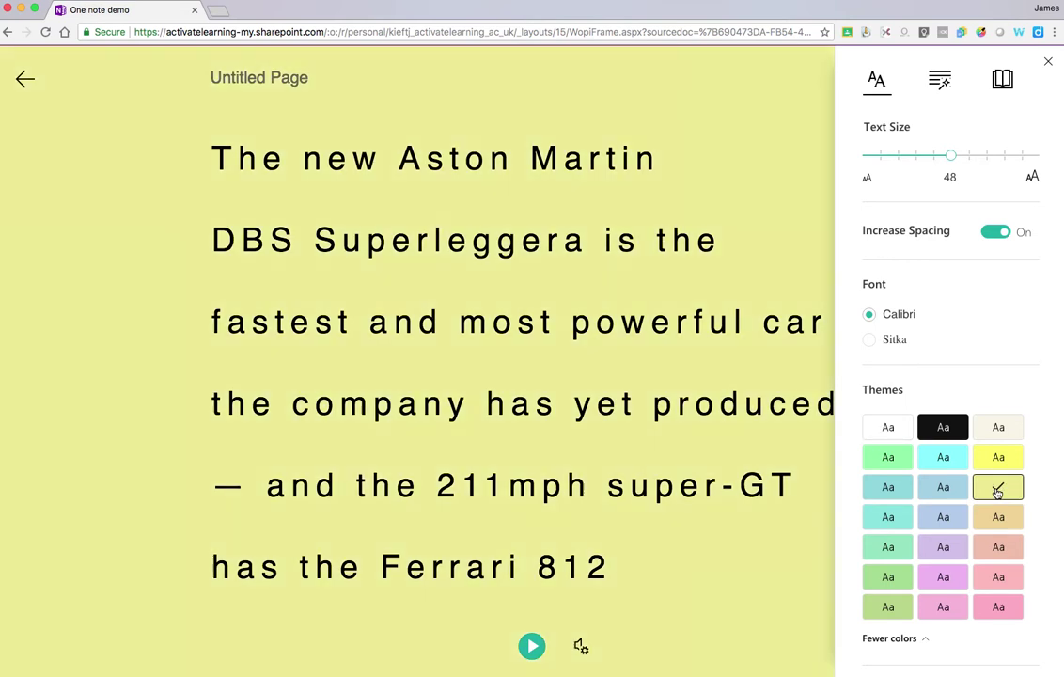
pyautogui.scroll(-1, 1000, 551)
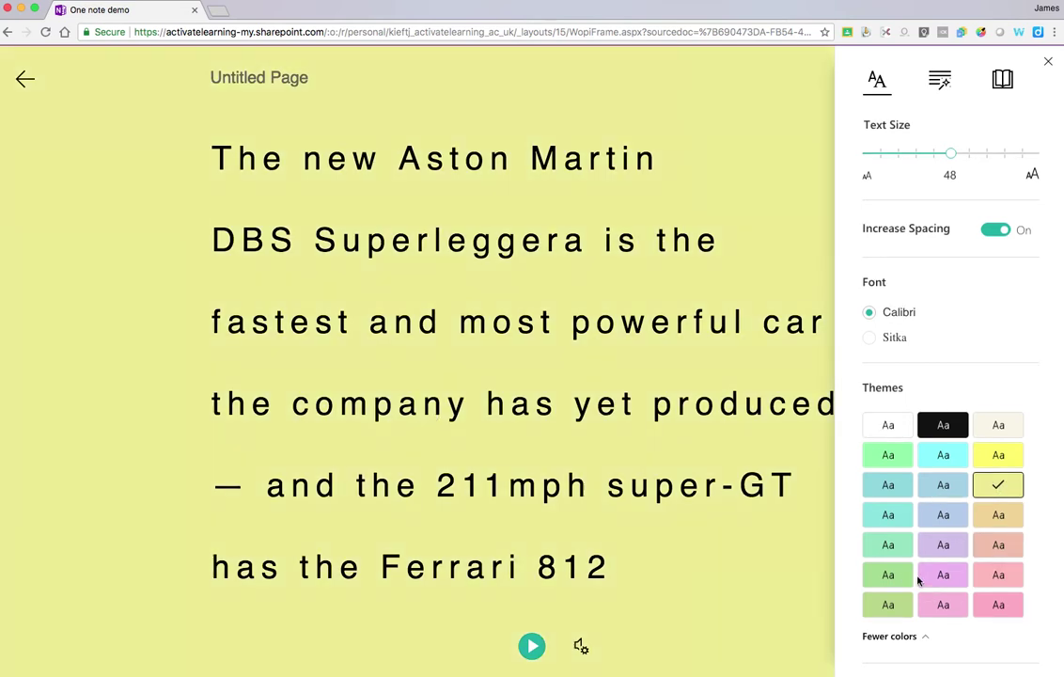
pyautogui.click(888, 637)
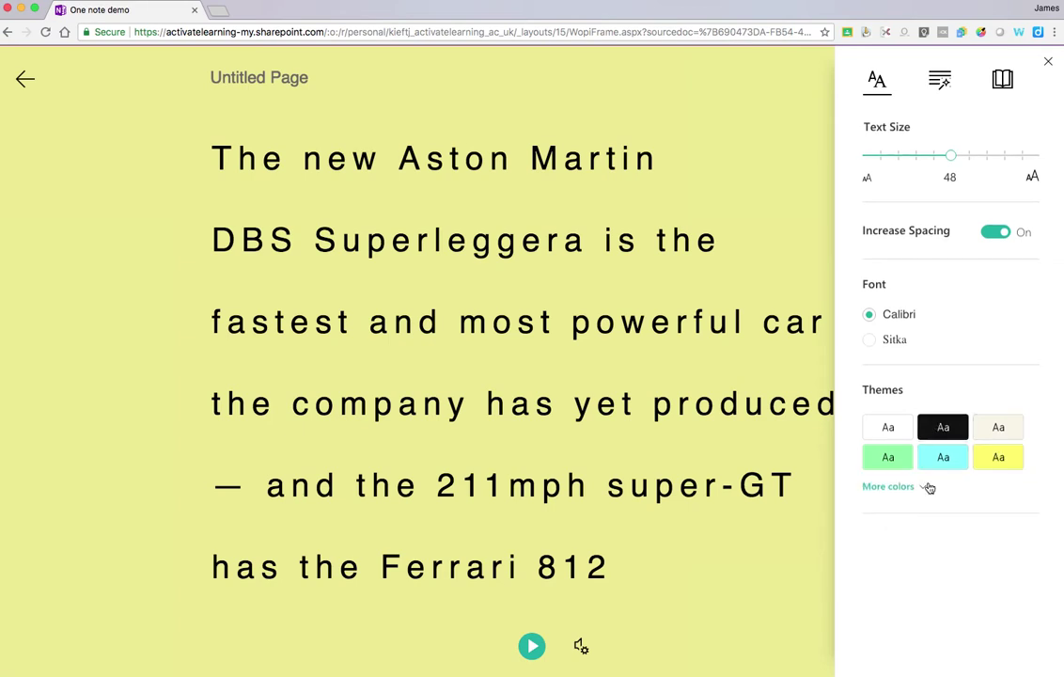
# Step: Turn on Syllables and purple noun highlighting in the Grammar Options
pyautogui.click(939, 86)
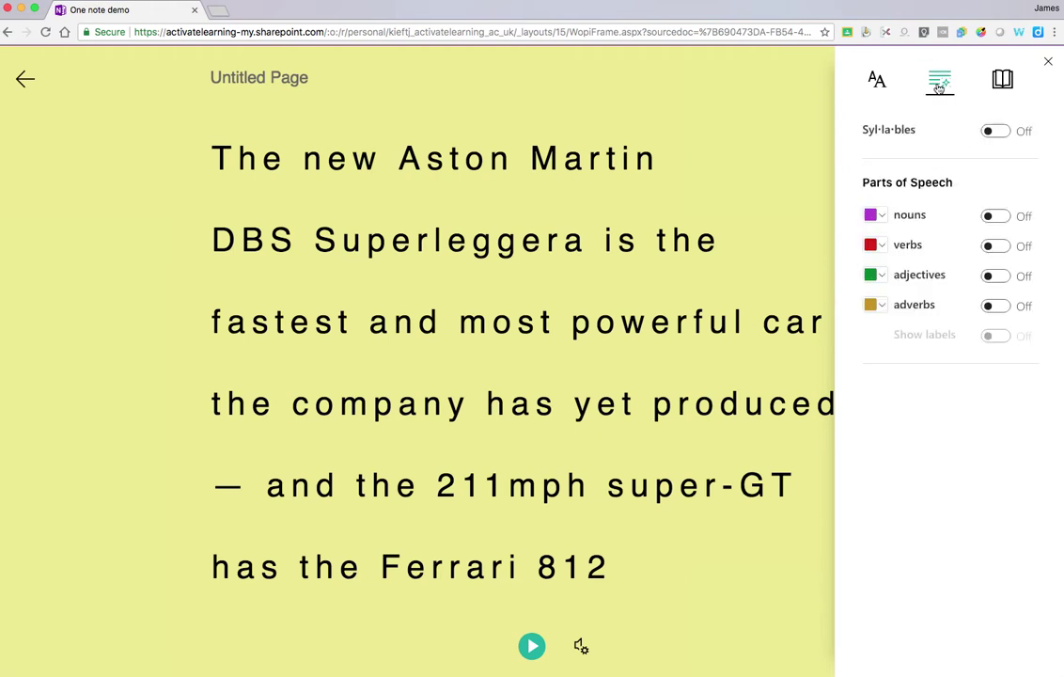
pyautogui.click(996, 135)
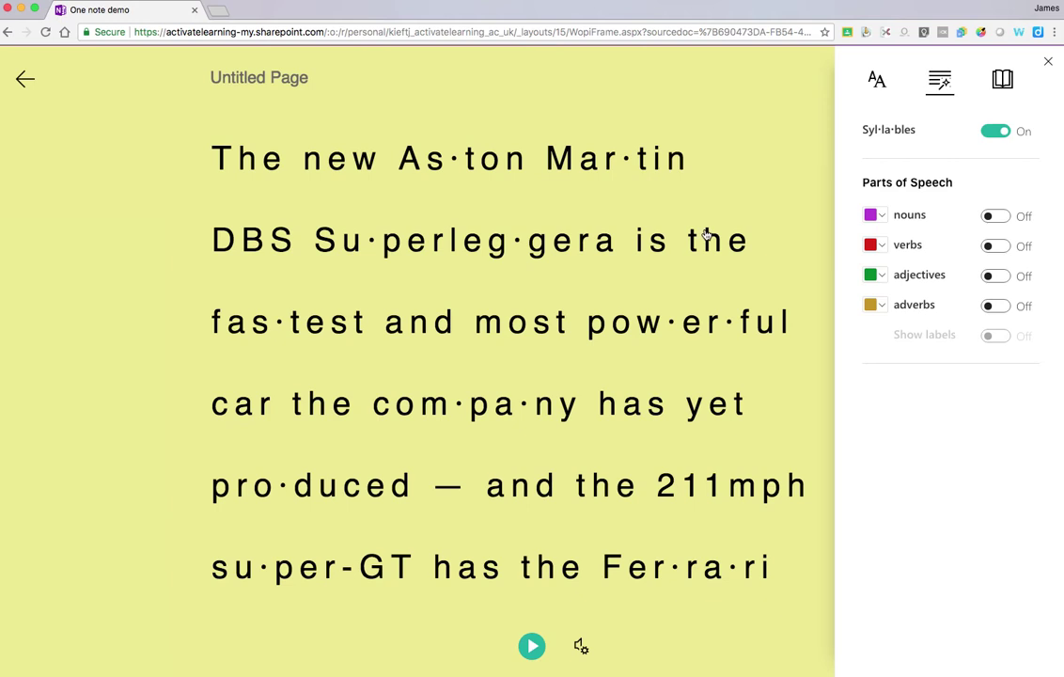
pyautogui.click(992, 217)
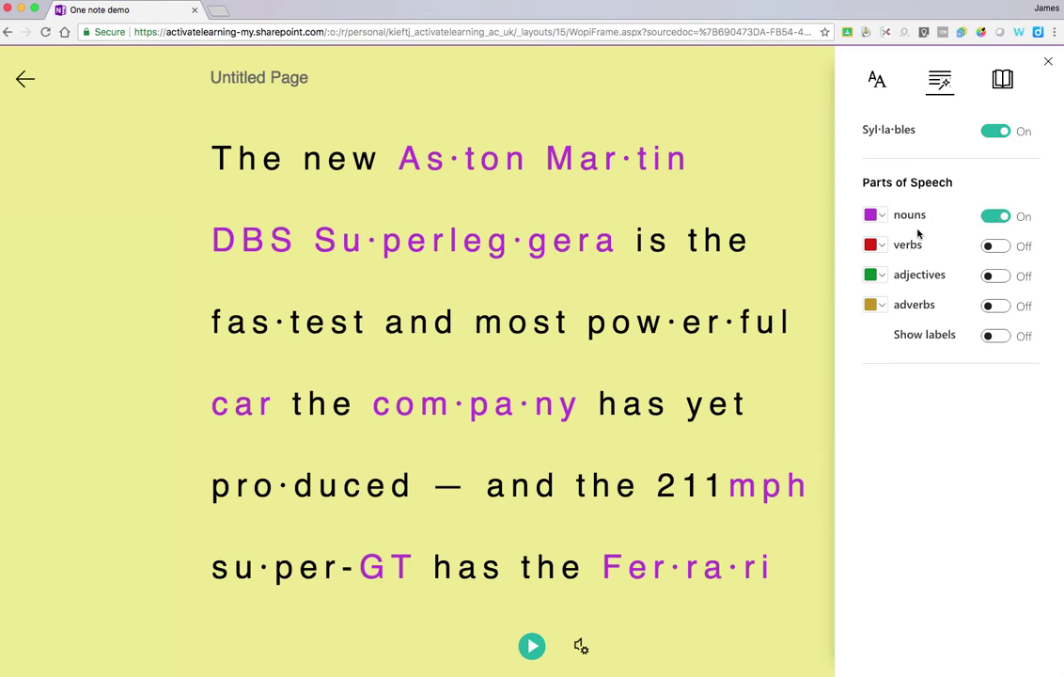
# Step: Switch off nouns, try verbs in red, then highlight only adjectives in green
pyautogui.click(999, 216)
pyautogui.click(990, 249)
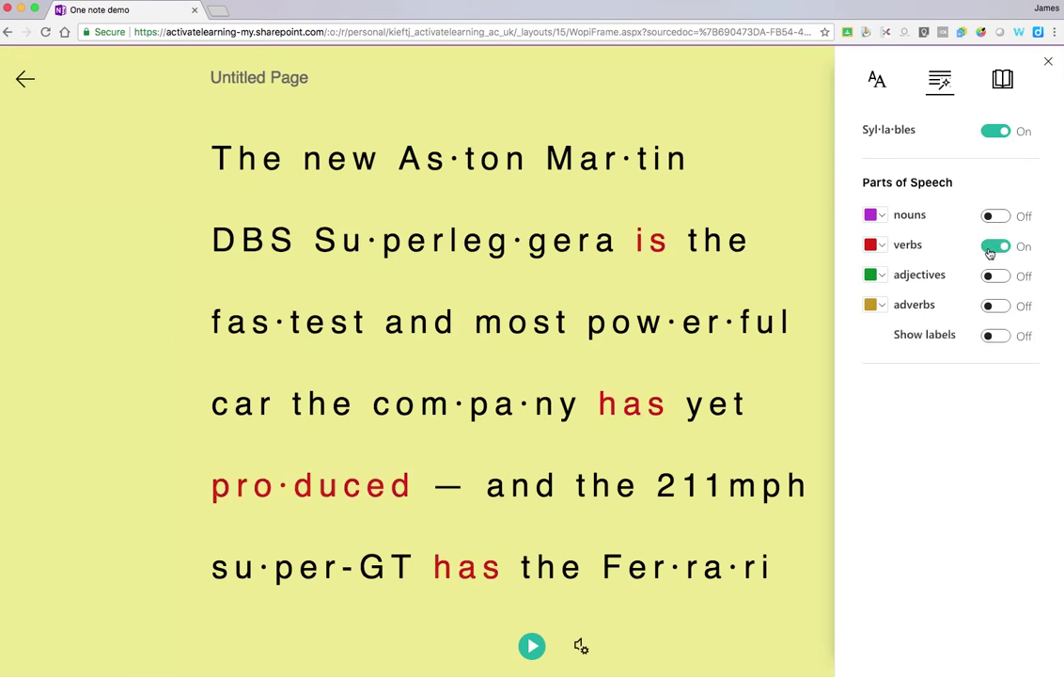
pyautogui.click(997, 246)
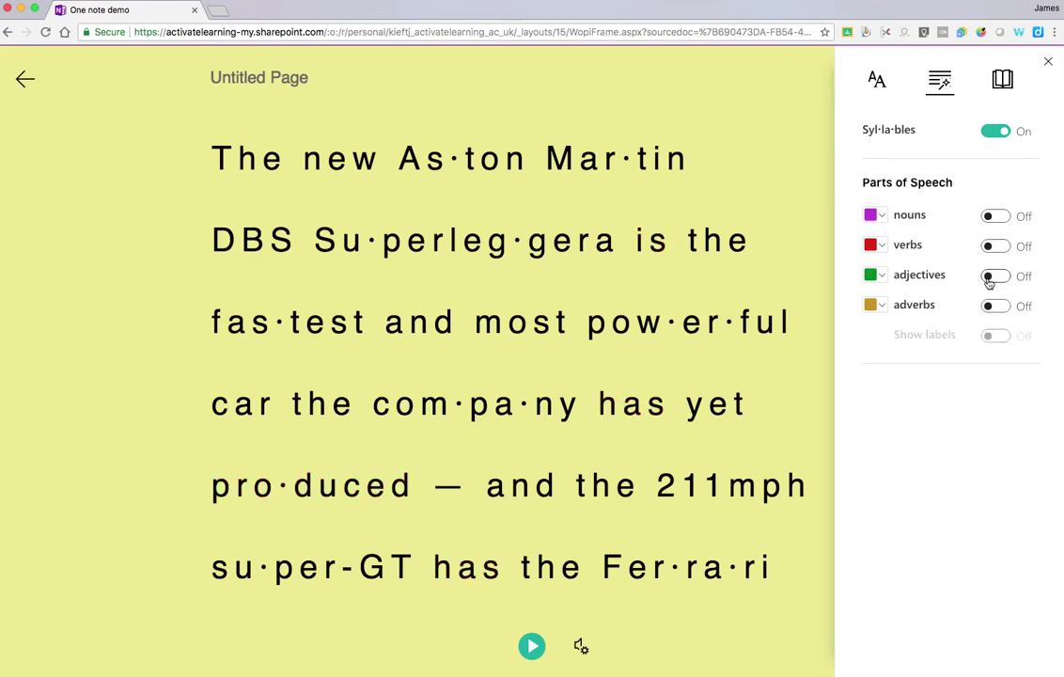
pyautogui.click(989, 278)
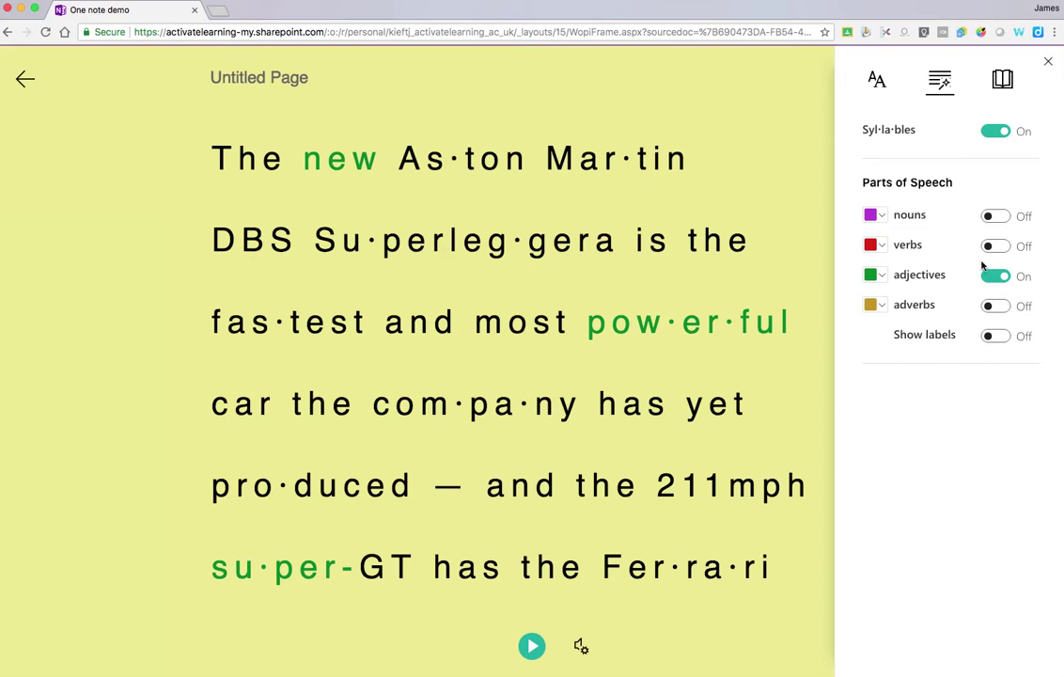
# Step: Turn on single-line Line Focus in Reading Preferences and return to the text
pyautogui.click(1002, 82)
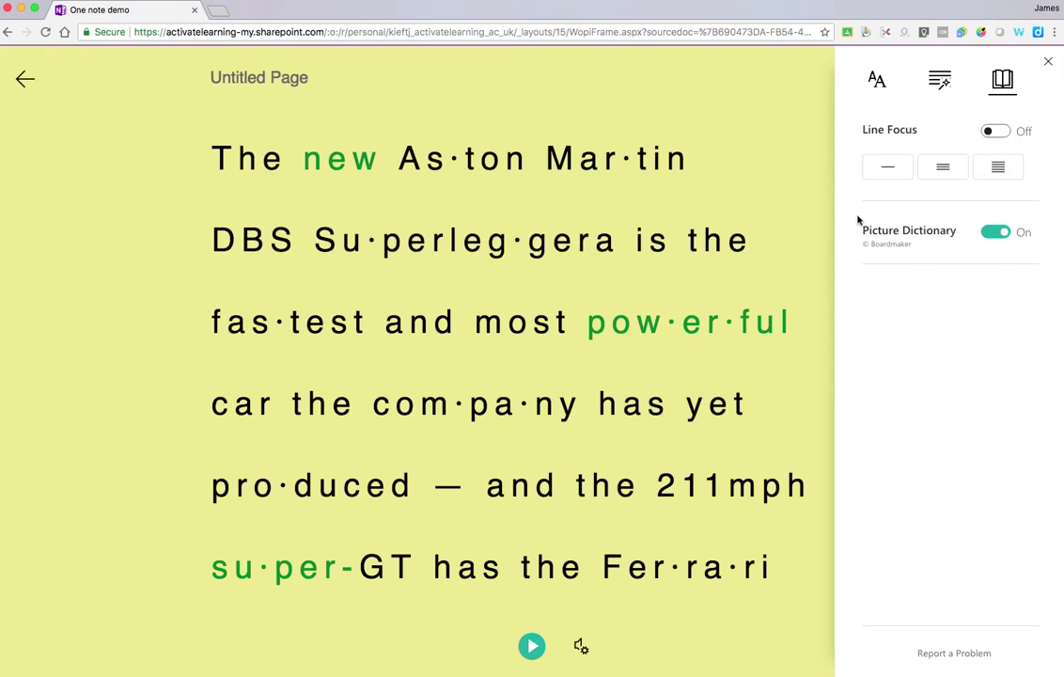
pyautogui.click(992, 137)
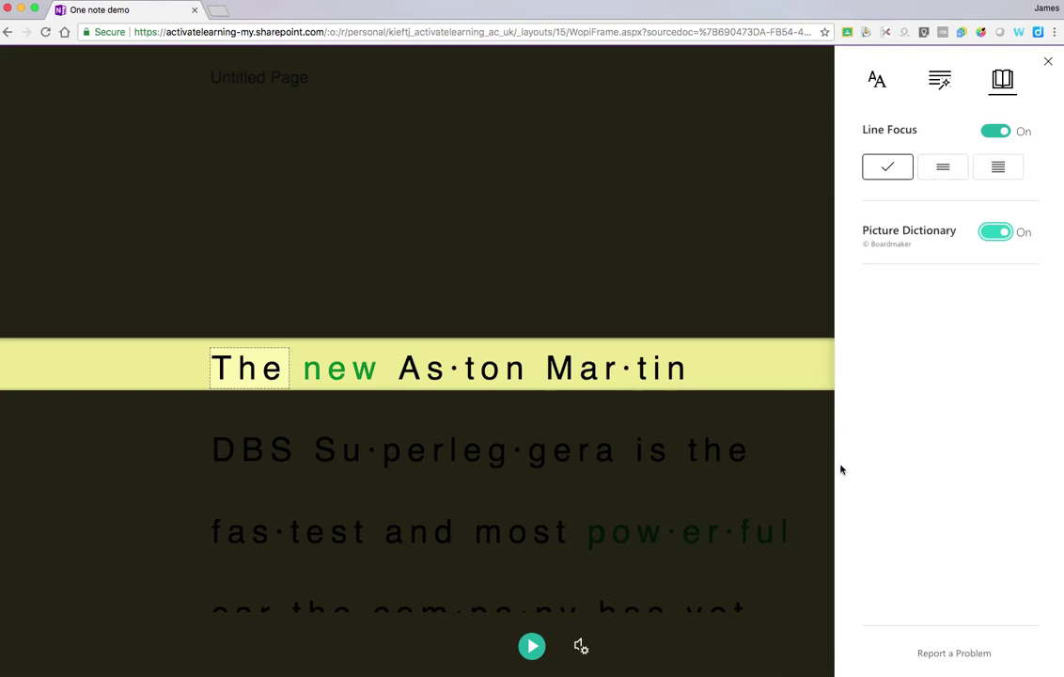
pyautogui.click(549, 464)
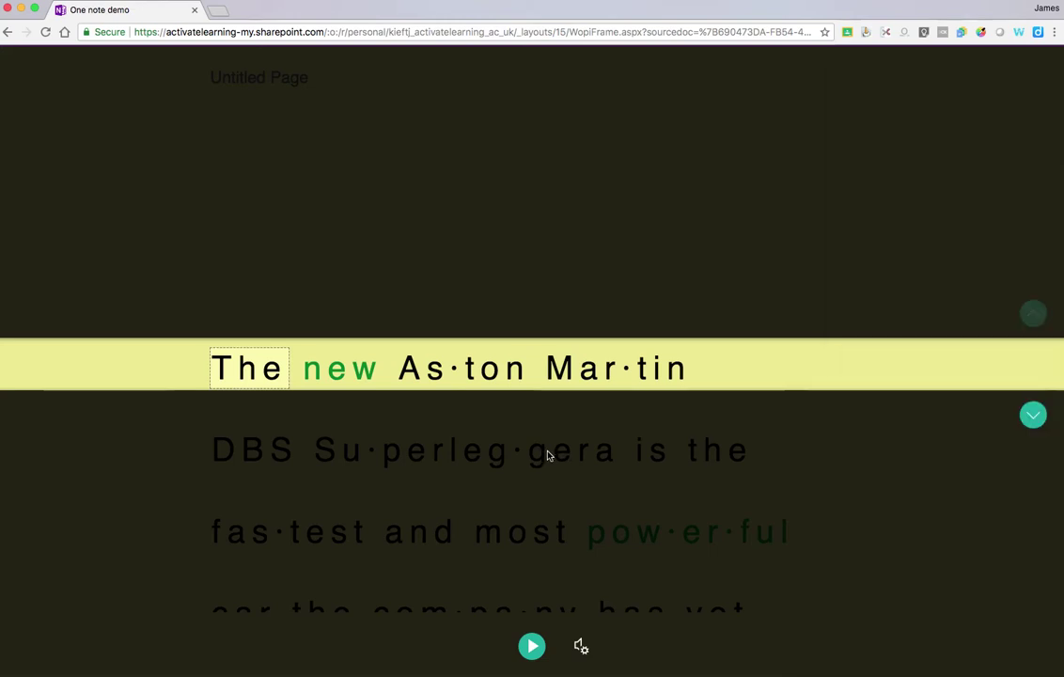
# Step: Move the focus band down to the fourth line and back to the first
pyautogui.click(1034, 417)
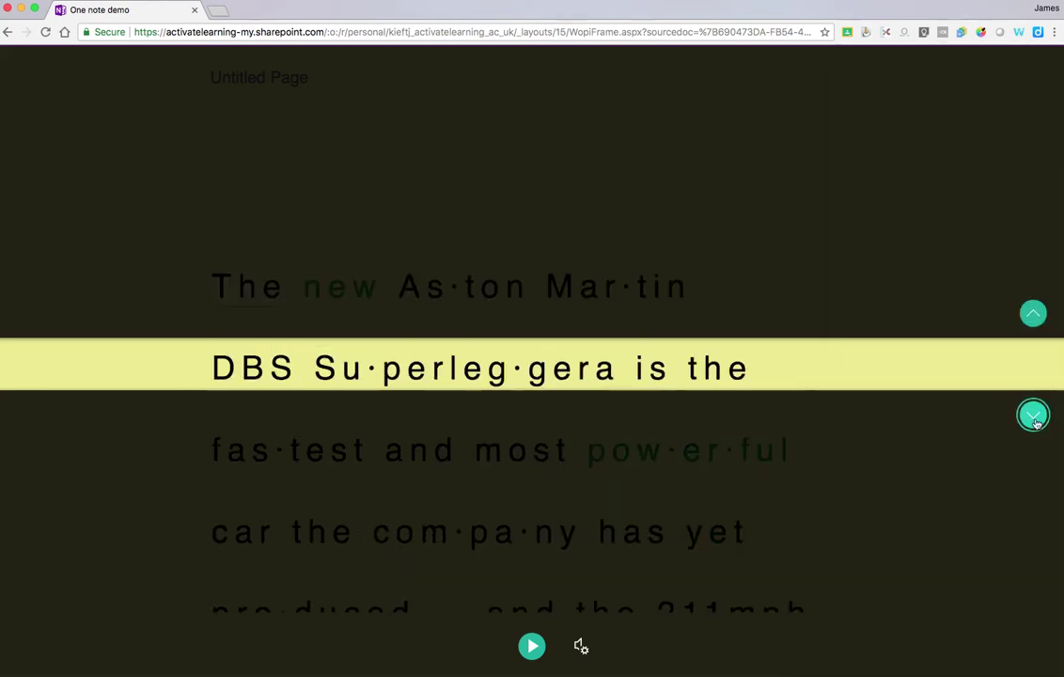
pyautogui.click(1034, 417)
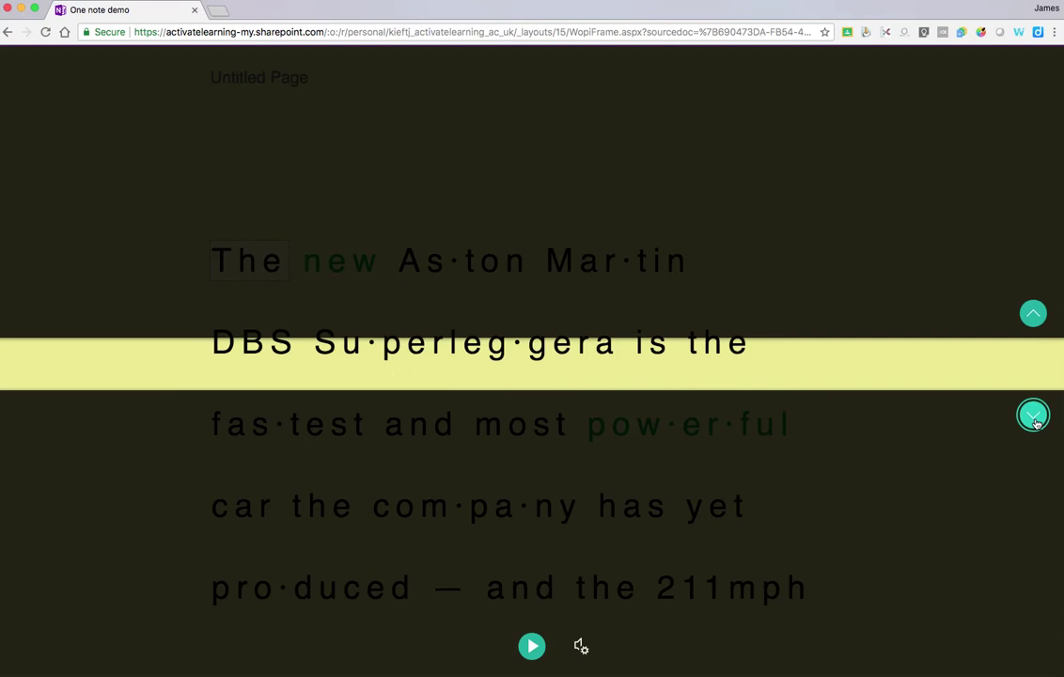
pyautogui.click(1034, 417)
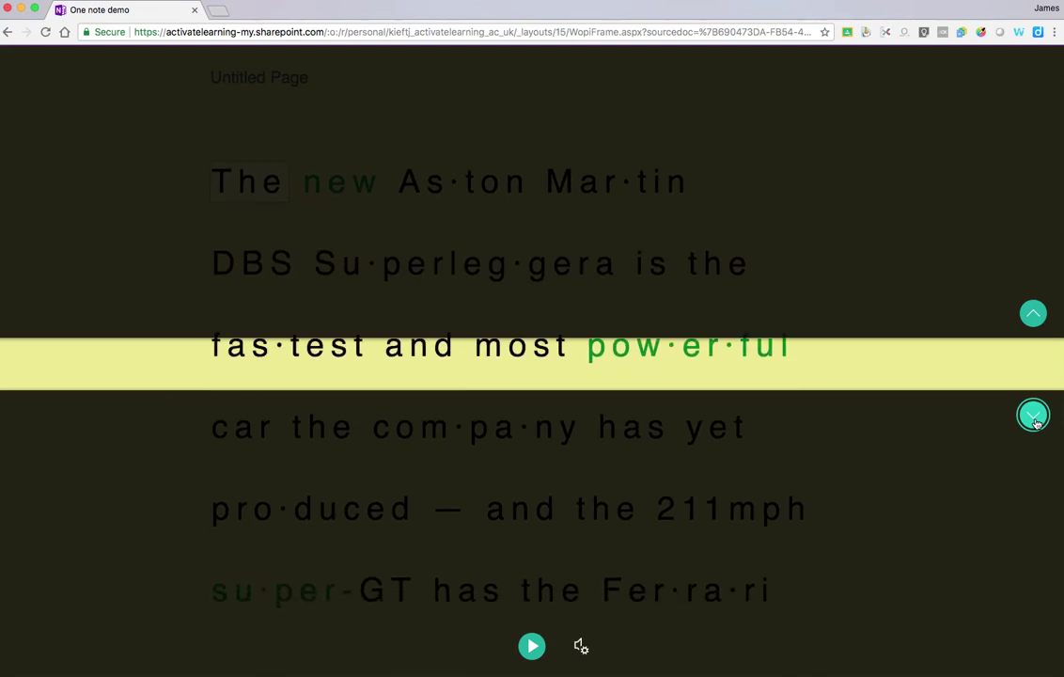
pyautogui.click(1034, 311)
pyautogui.click(1034, 313)
pyautogui.click(1034, 313)
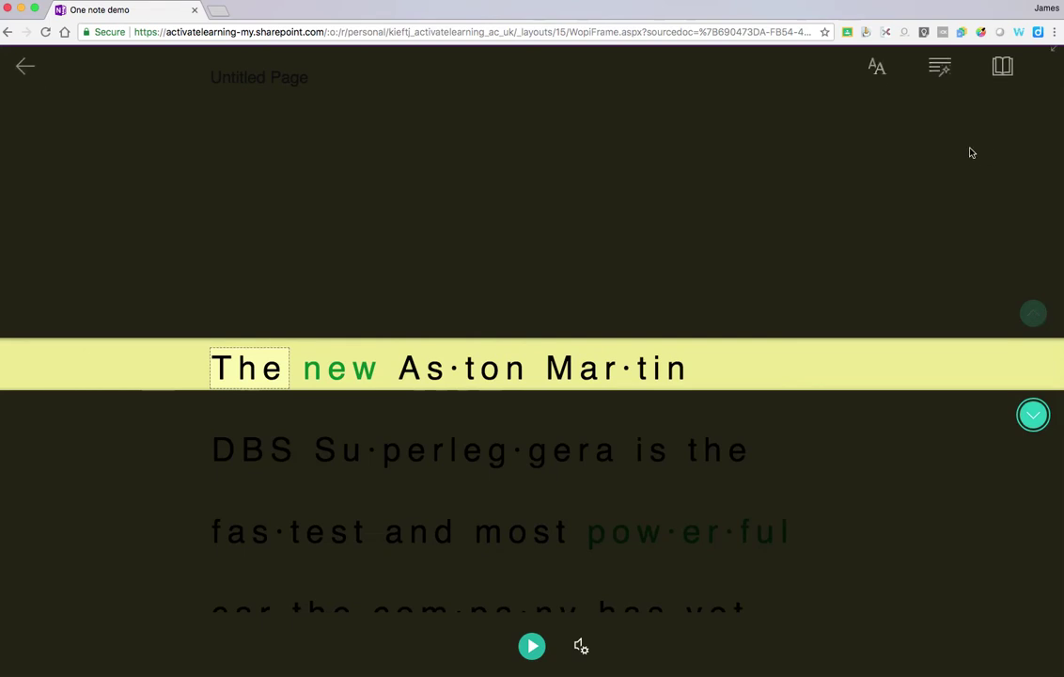
# Step: Check the grammar and reading preferences, then close the panel to show the page
pyautogui.click(942, 85)
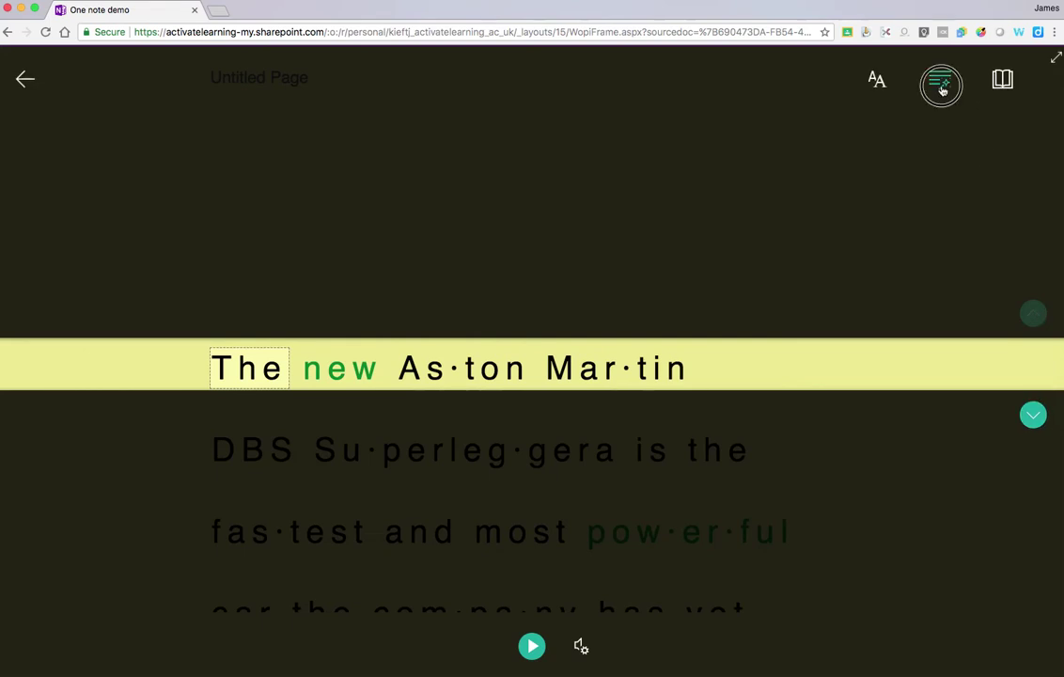
pyautogui.click(1005, 87)
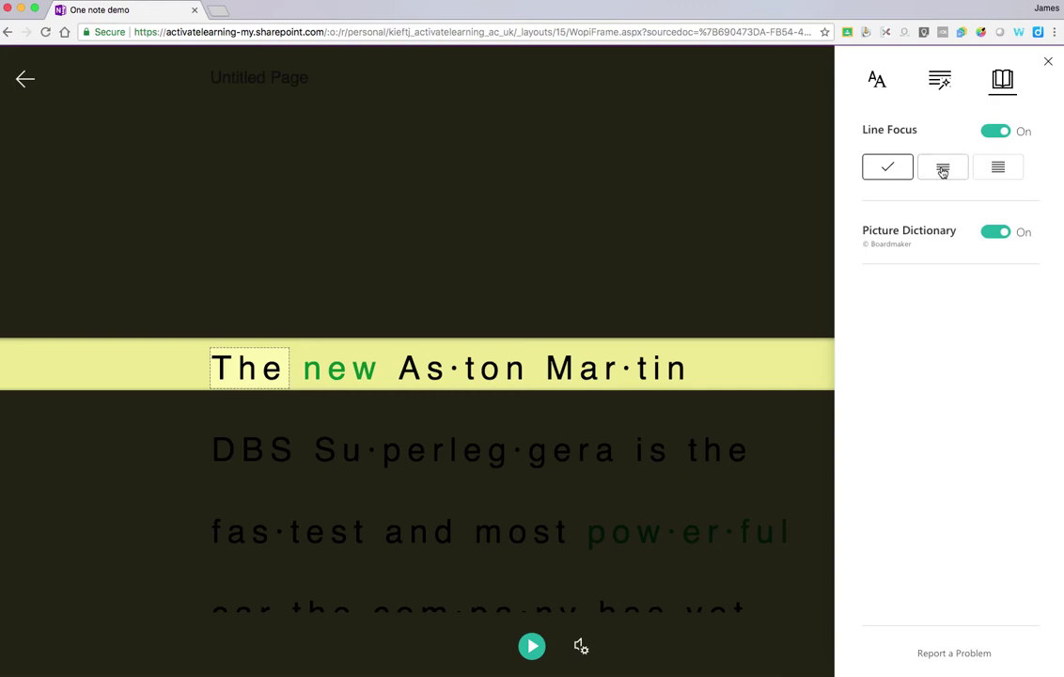
pyautogui.click(1047, 65)
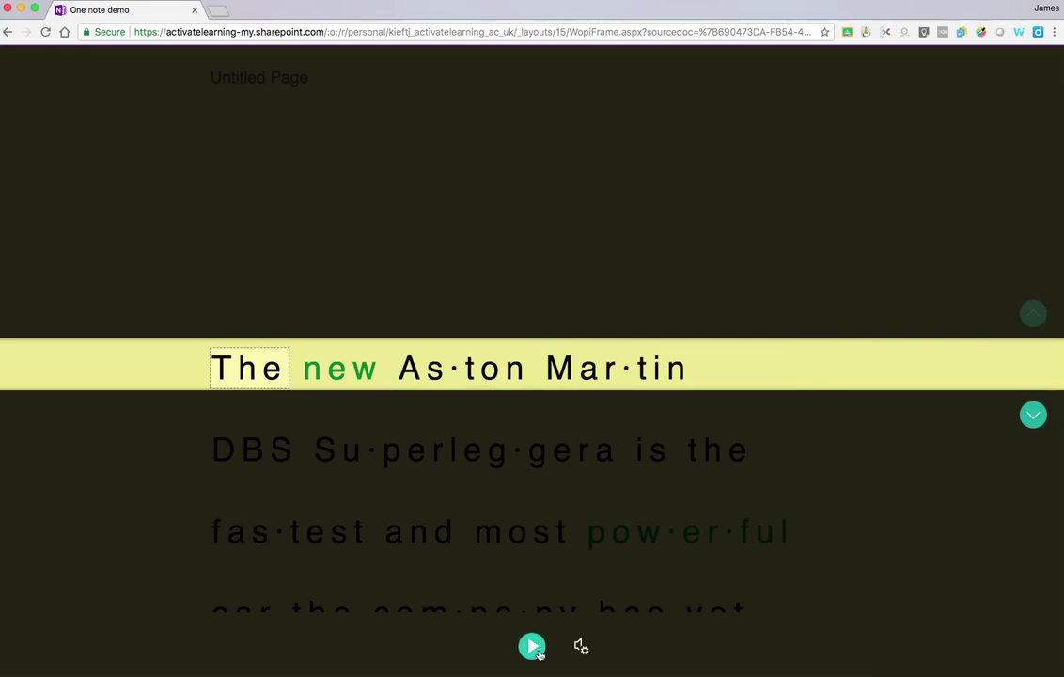
# Step: Read the article aloud in the Male voice, pausing at '812 Superfast'
pyautogui.click(580, 647)
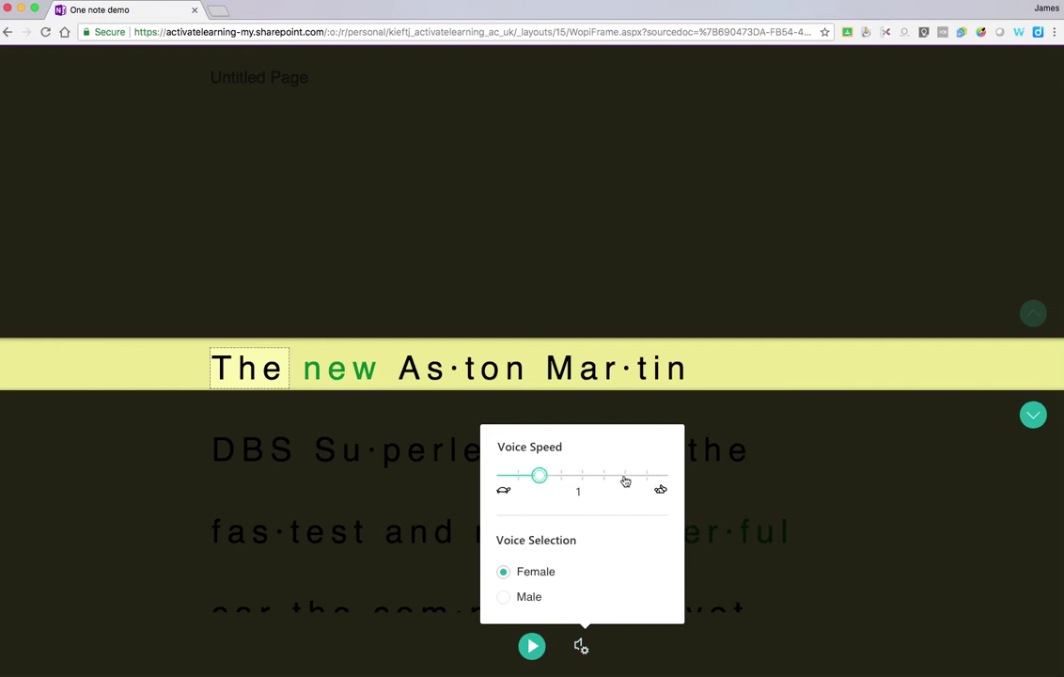
pyautogui.click(502, 599)
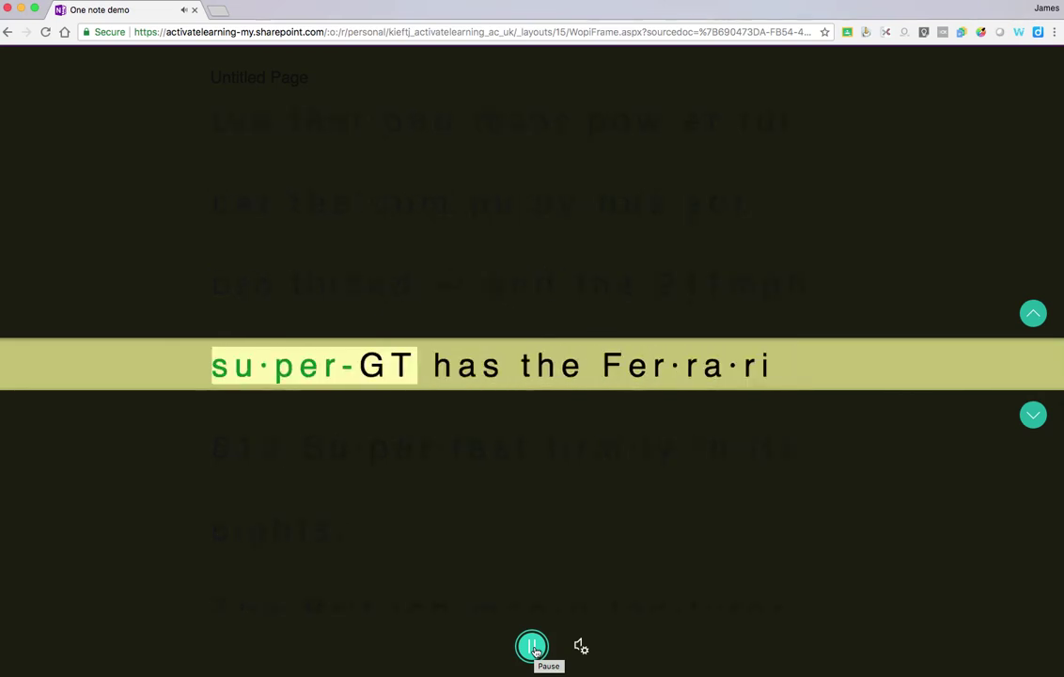
pyautogui.click(533, 646)
pyautogui.moveTo(969, 104)
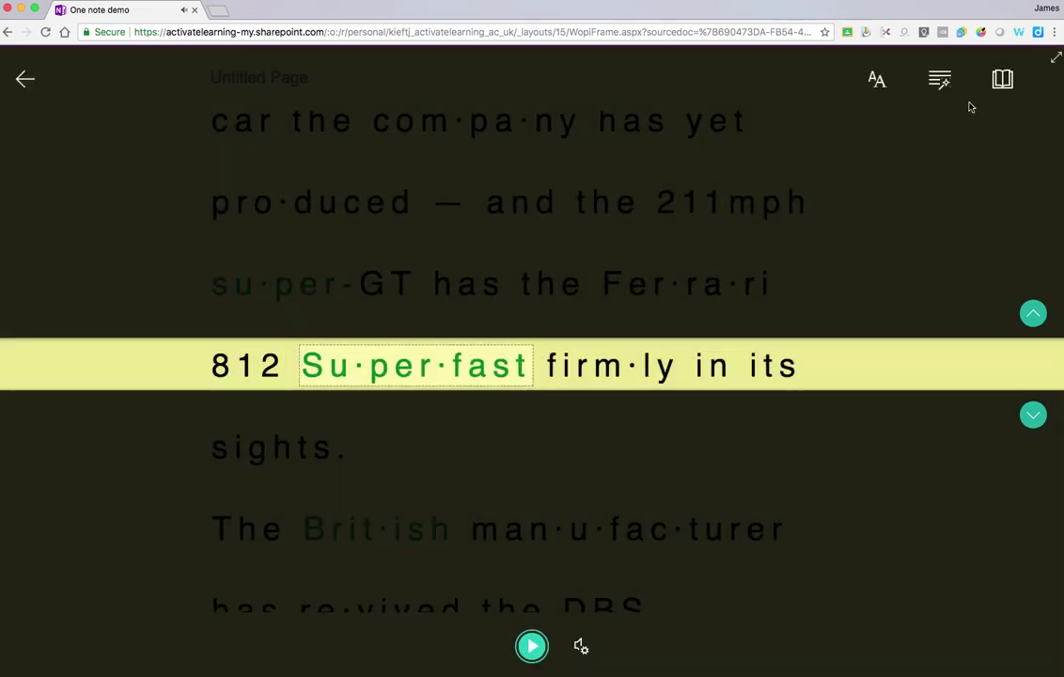